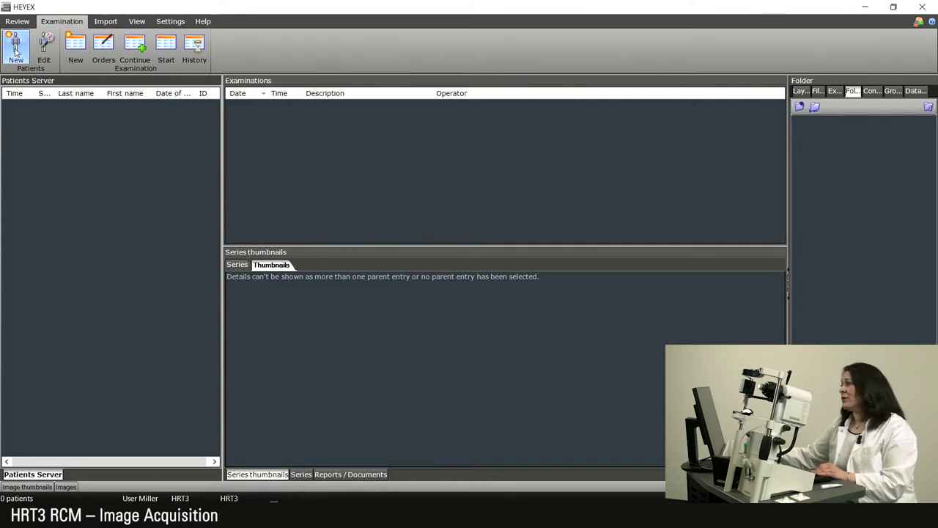
Step: Pick the existing demo patient from the Select patient list to open her master data
left_click(15, 50)
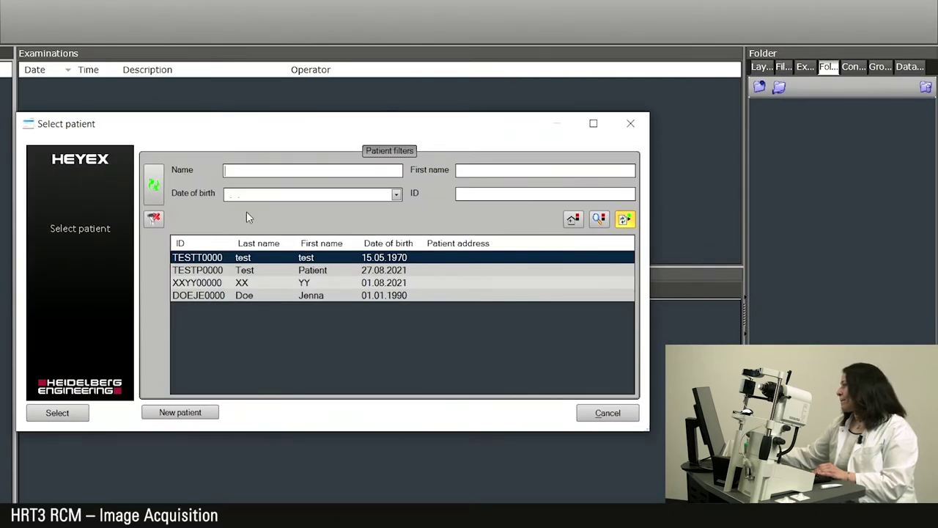
double_click(255, 258)
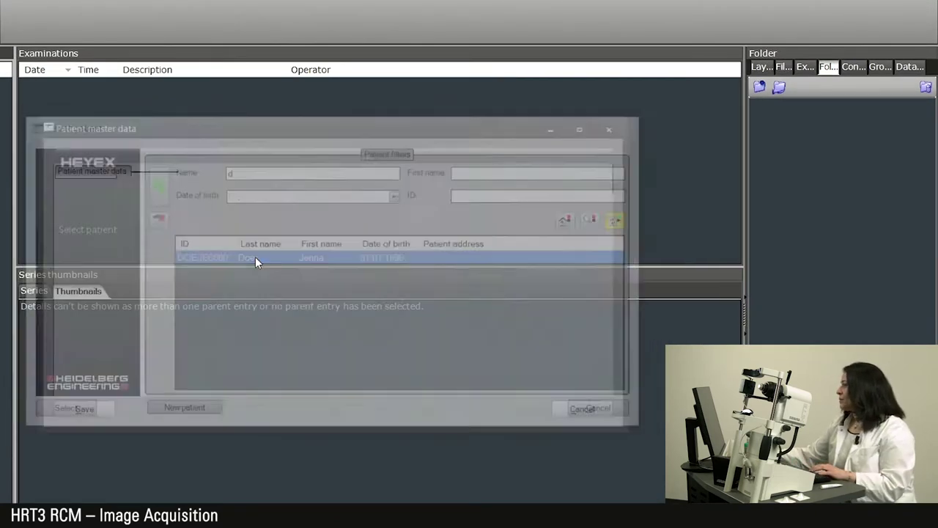
Step: Save the patient data, set the order to HRT Cornea (HRTC), and start the examination
left_click(83, 412)
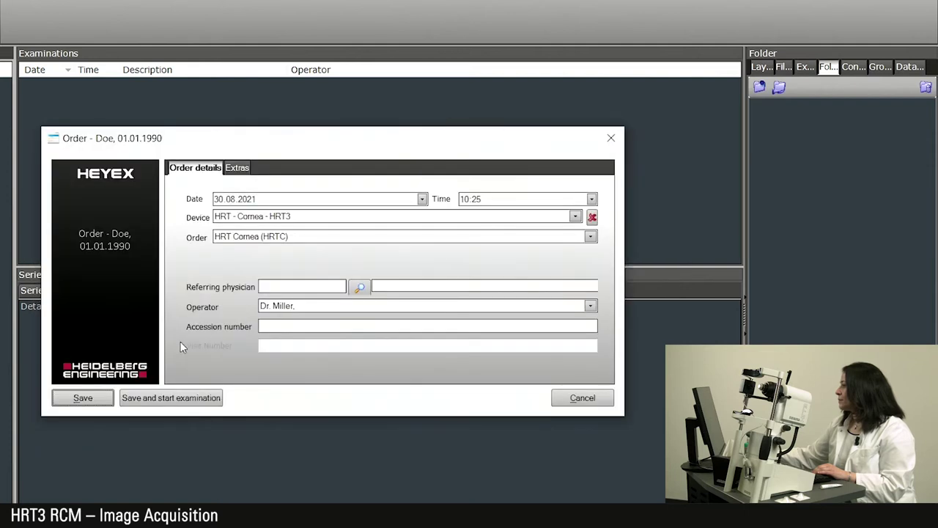
left_click(421, 237)
left_click(421, 242)
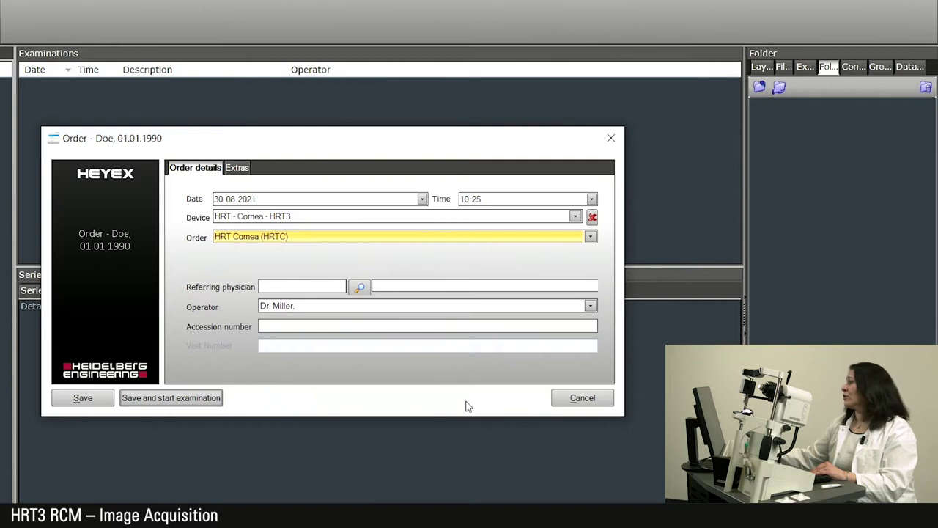
left_click(195, 402)
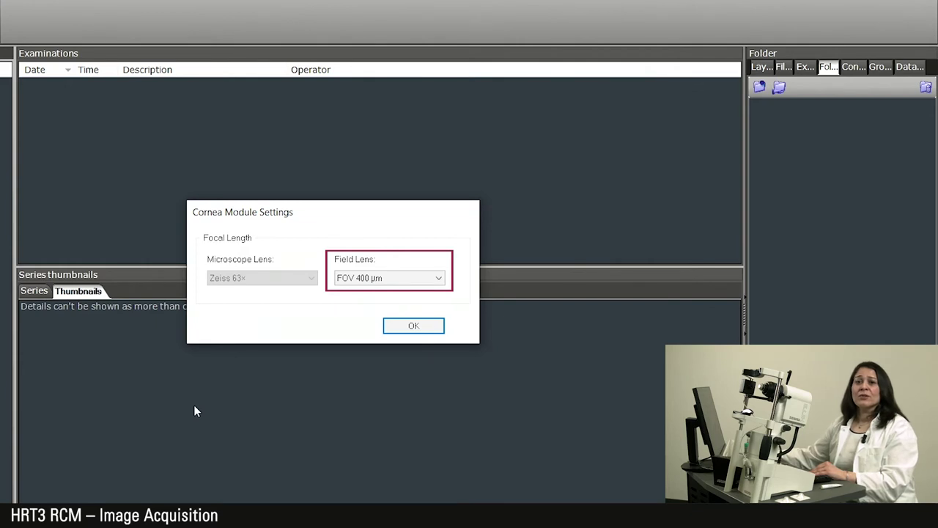
Step: Accept the Zeiss 63× lens with FOV 400 µm field lens to go live, then reset depth
left_click(396, 325)
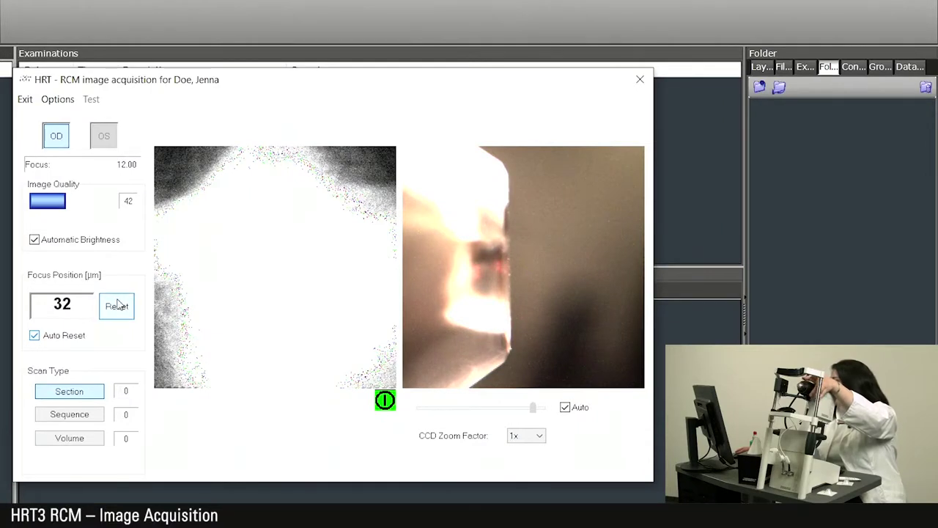
left_click(117, 304)
Step: Confirm resetting the depth reading to zero
left_click(360, 343)
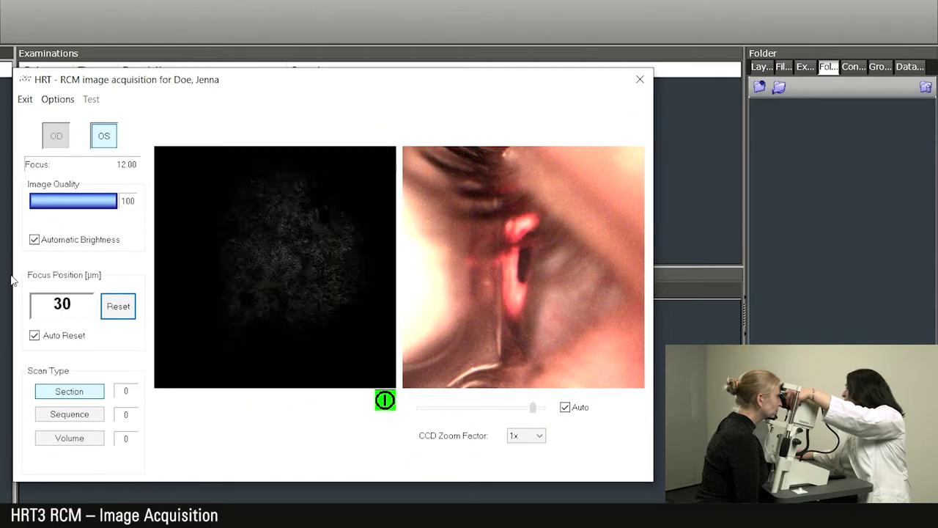
Step: Reset the left eye's focus depth to 0 µm, confirming, and reset it again after scanning
left_click(118, 312)
left_click(356, 340)
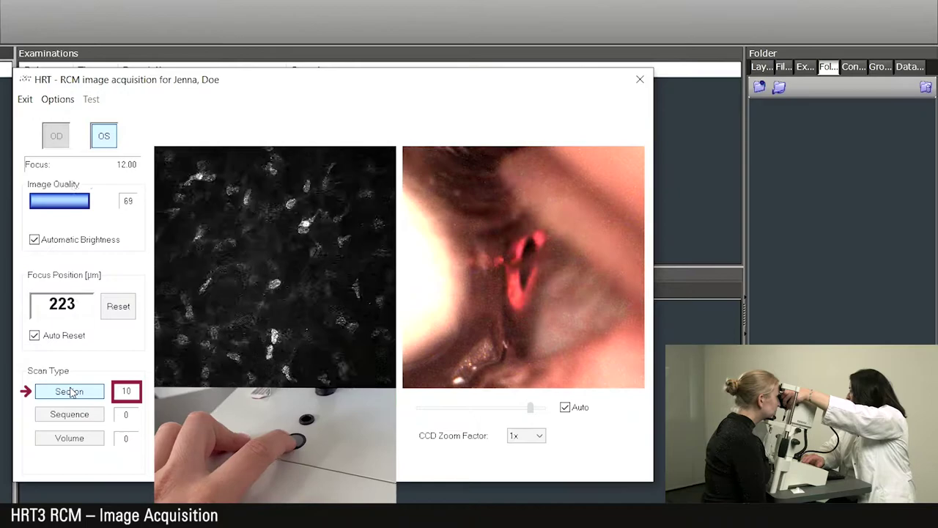
left_click(114, 311)
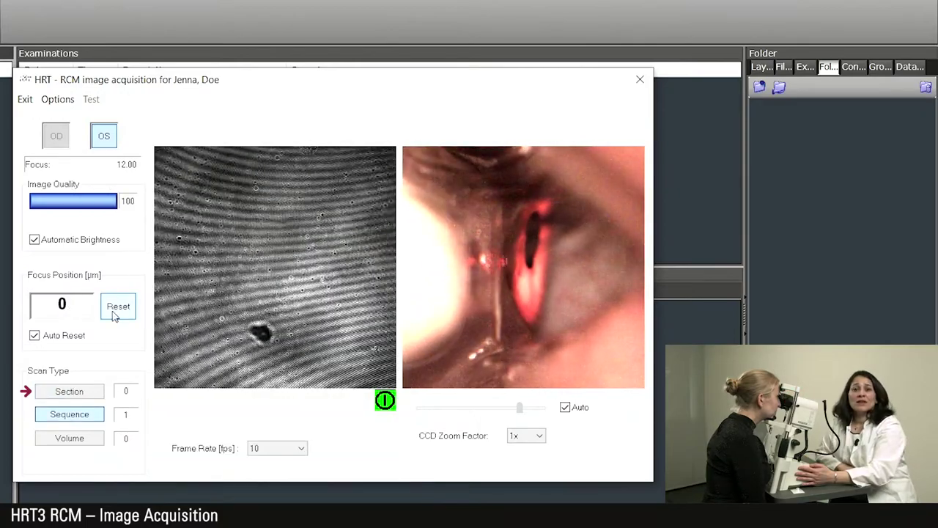
Step: Reset the depth, record an image sequence of the left endothelium, then select volume scanning
left_click(114, 314)
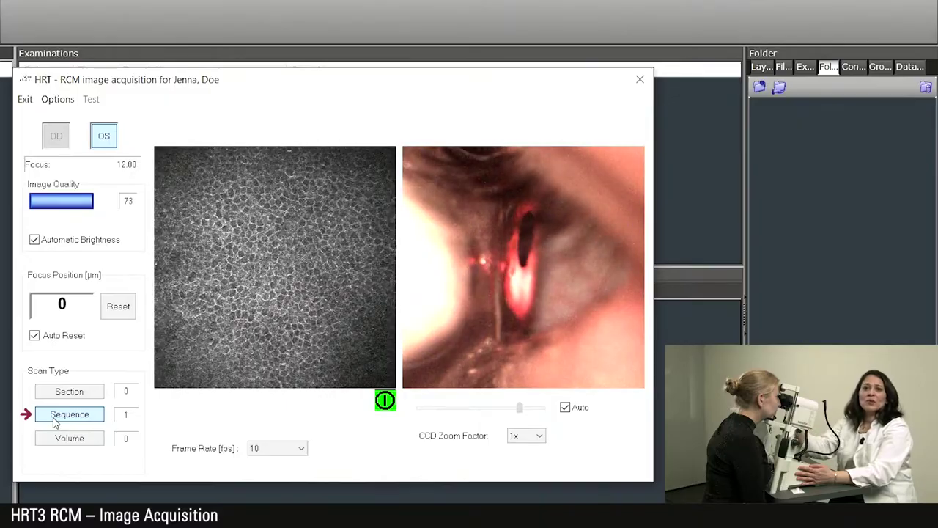
left_click(54, 421)
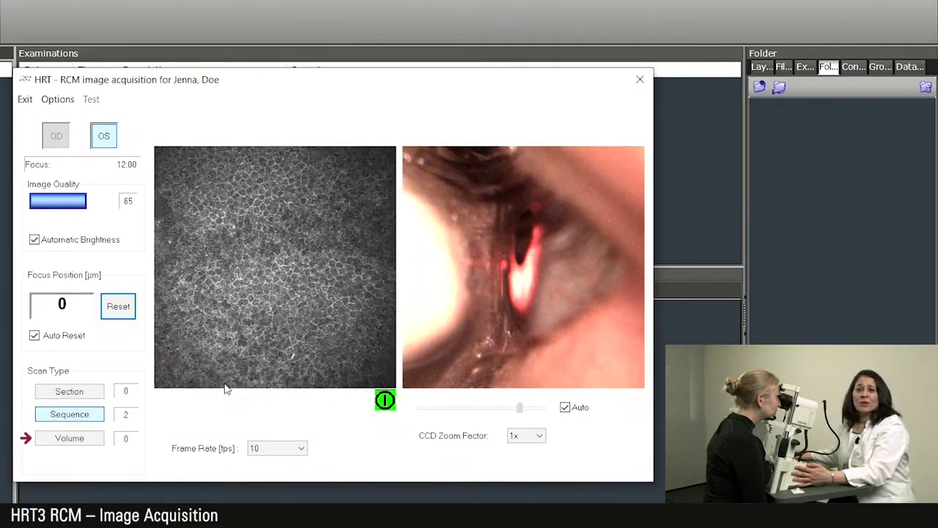
left_click(80, 439)
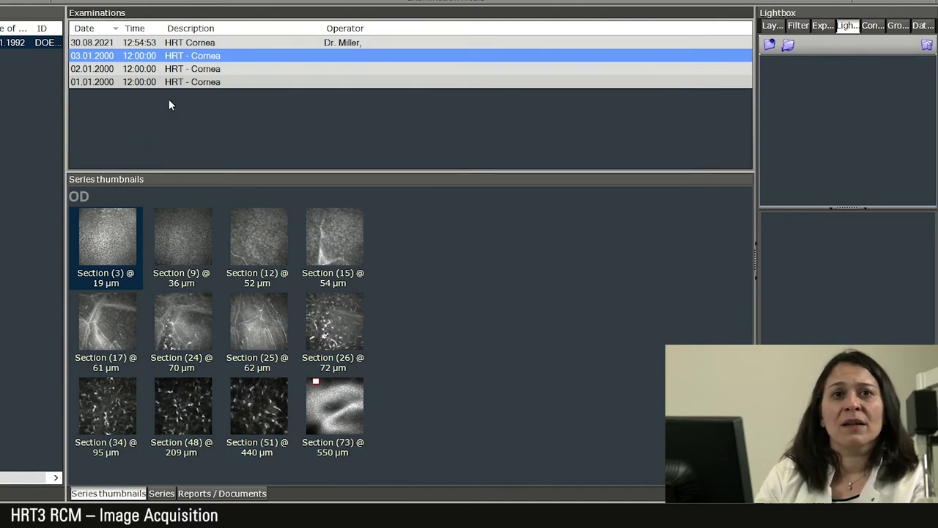
Step: Show the 02.01.2000 examination's series, then the 01.01.2000 one with its OD Sequence (45)
left_click(193, 68)
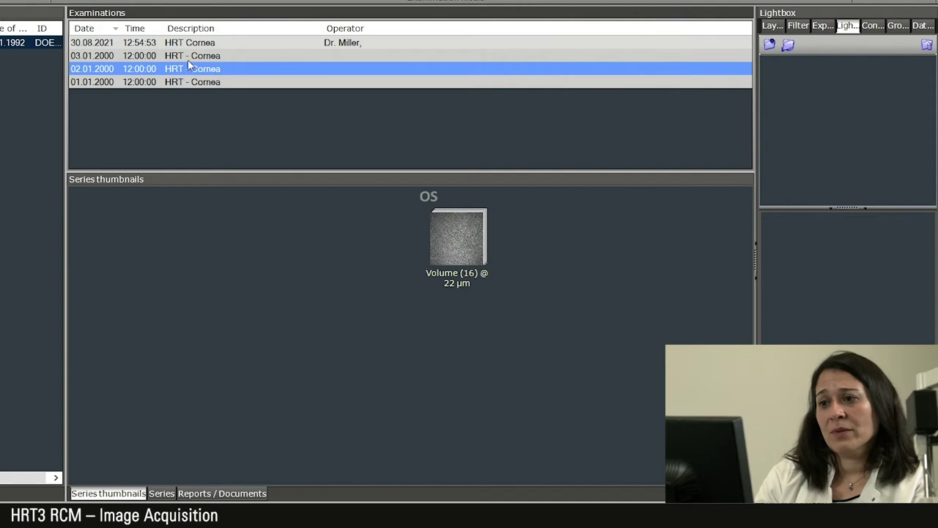
left_click(193, 85)
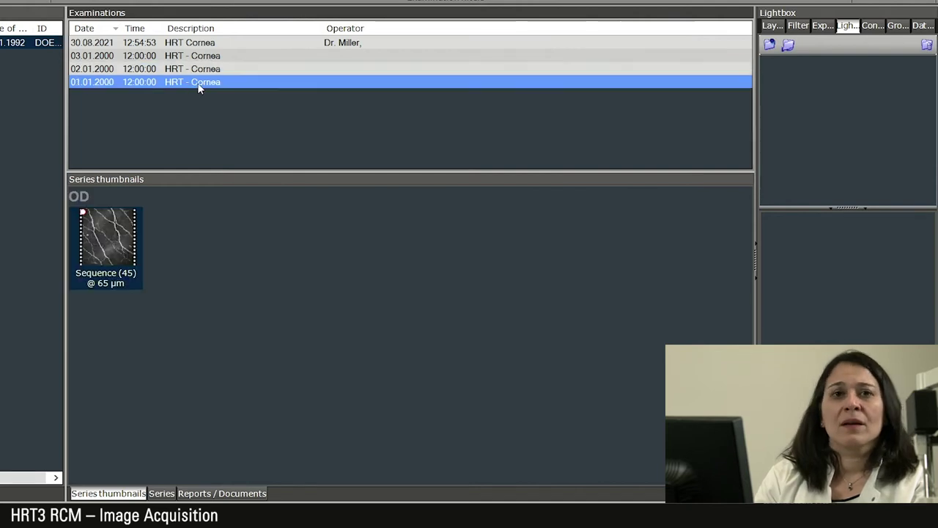
Step: Open Section (3) of the 03.01.2000 exam, step to Section 9, and open Cell Count with ROI tool
left_click(160, 56)
double_click(115, 245)
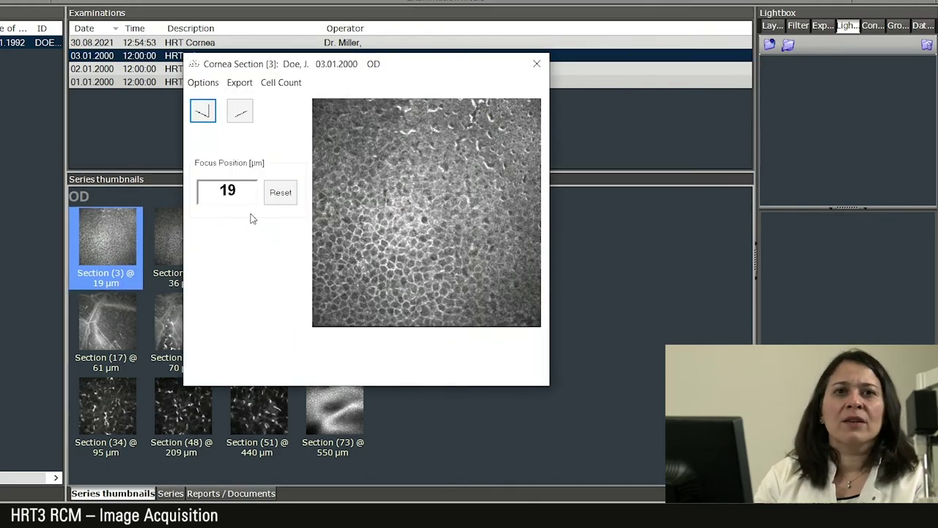
left_click(246, 109)
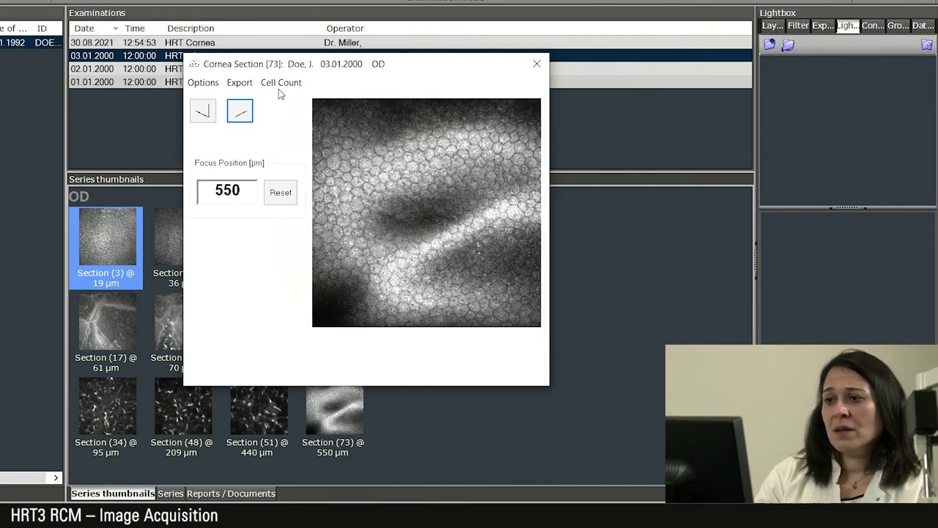
left_click(281, 83)
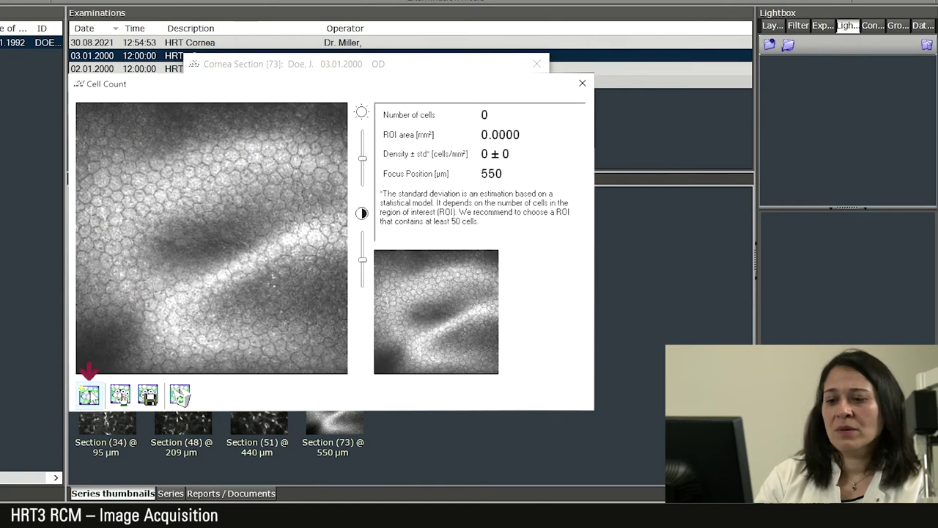
left_click(89, 394)
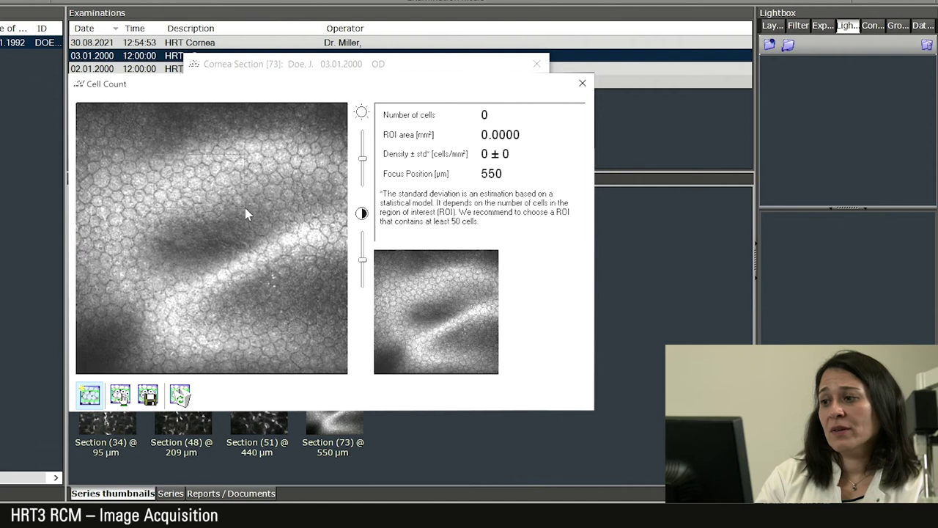
Step: Draw a 0.0106 mm² region of interest over the upper endothelial cells and zoom into it
left_click_drag(154, 154, 245, 209)
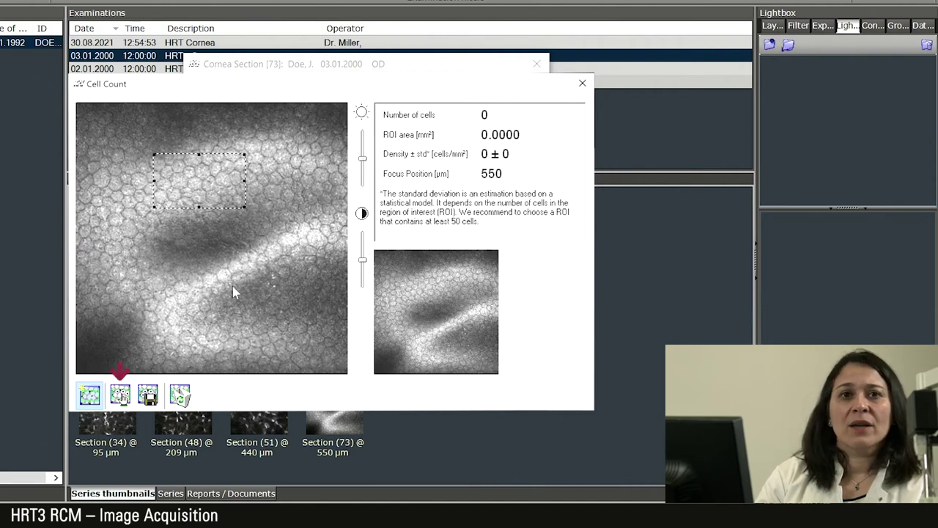
left_click(118, 402)
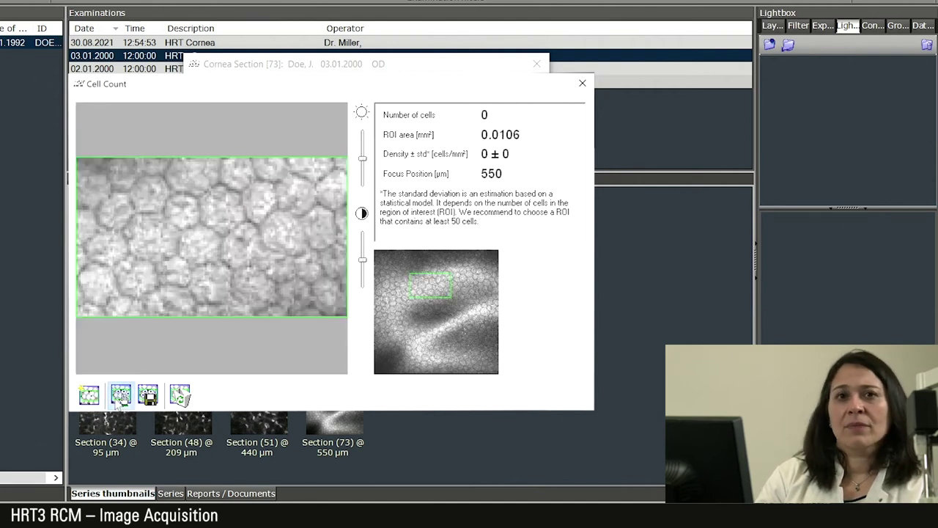
Step: Mark the 19 endothelial cells across the interior of the region of interest
left_click(116, 215)
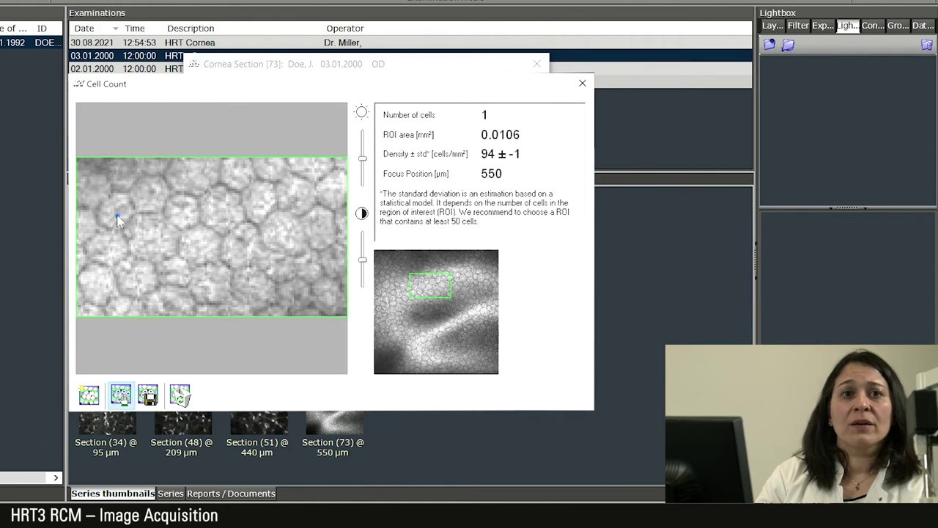
left_click(149, 194)
left_click(124, 175)
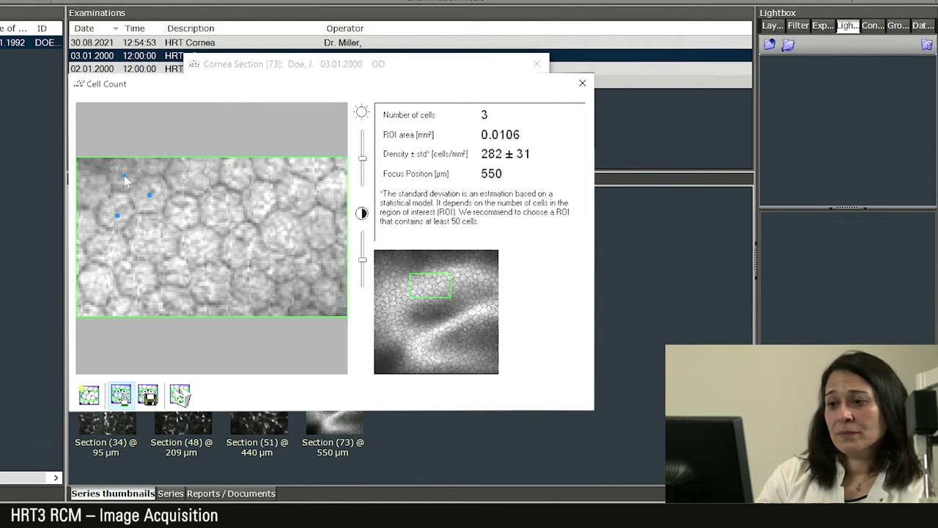
left_click(94, 188)
left_click(109, 245)
left_click(158, 238)
left_click(184, 210)
left_click(222, 204)
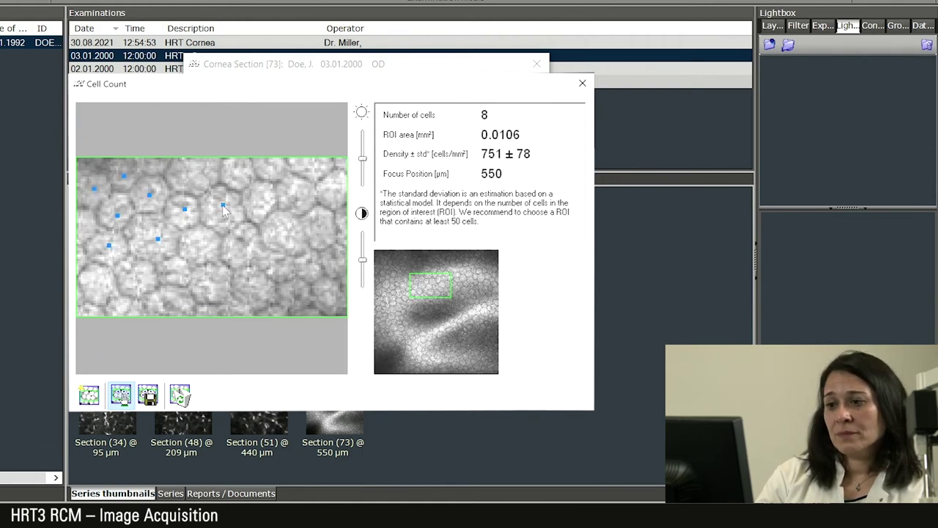
left_click(265, 197)
left_click(281, 239)
left_click(233, 251)
left_click(201, 245)
left_click(212, 282)
left_click(176, 268)
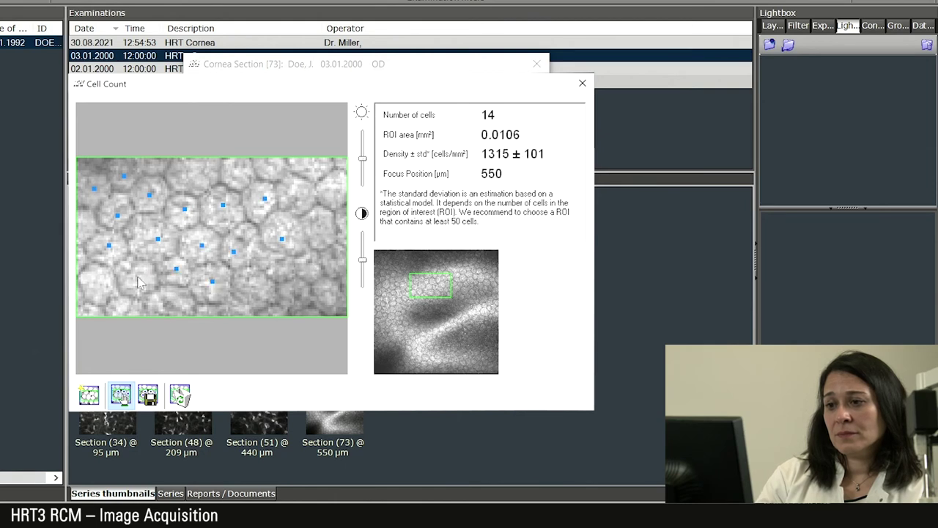
left_click(137, 276)
left_click(172, 300)
left_click(258, 287)
left_click(277, 261)
left_click(322, 234)
Step: Mark the remaining 15 edge cells, reaching 34 cells at 3193 ± 125 cells/mm²
left_click(311, 261)
left_click(297, 205)
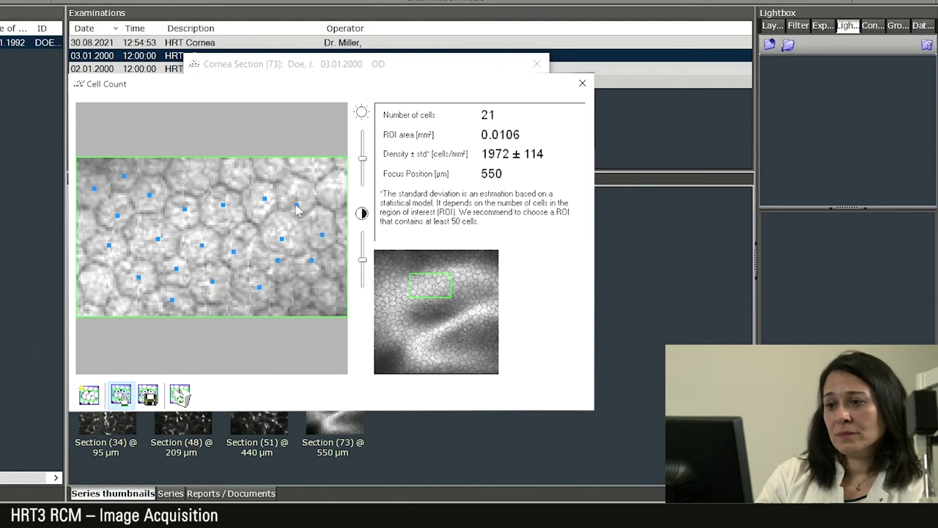
left_click(328, 186)
left_click(272, 168)
left_click(244, 170)
left_click(197, 175)
left_click(293, 300)
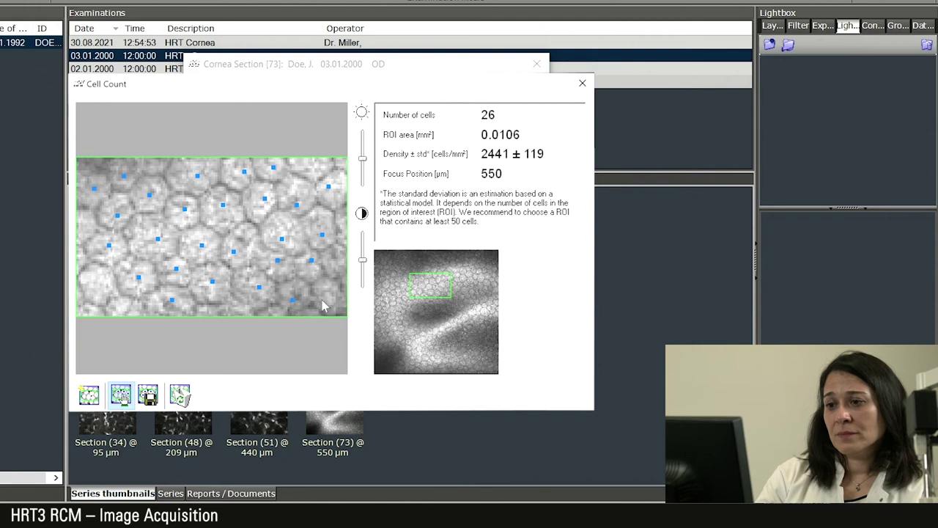
left_click(322, 299)
left_click(98, 287)
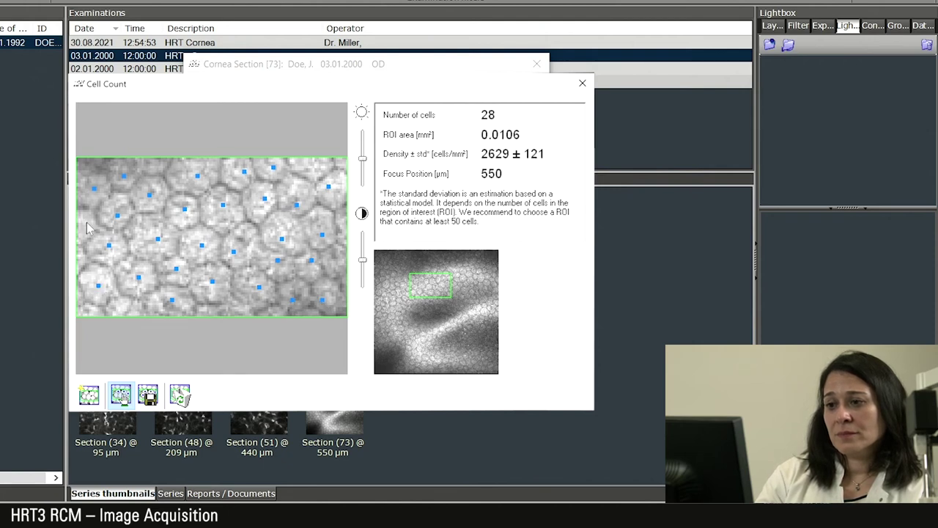
left_click(87, 225)
left_click(313, 169)
left_click(335, 260)
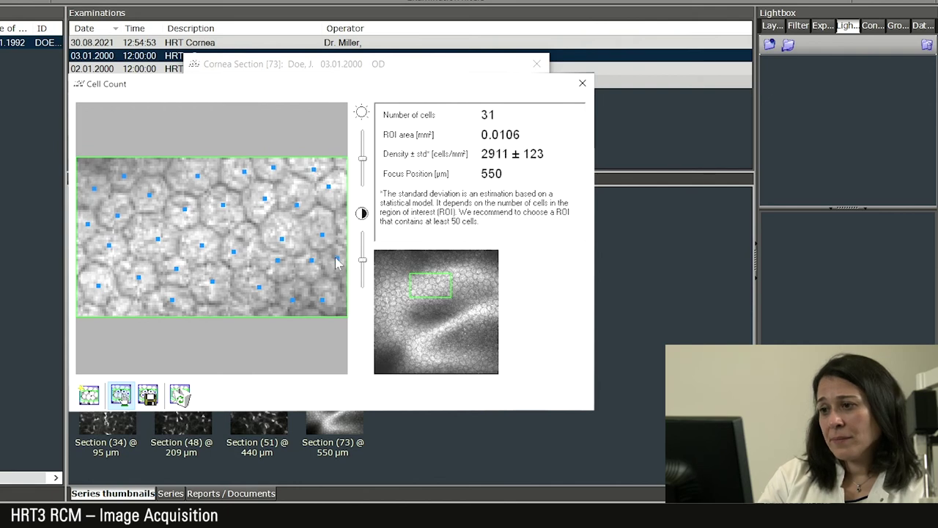
left_click(276, 310)
left_click(213, 311)
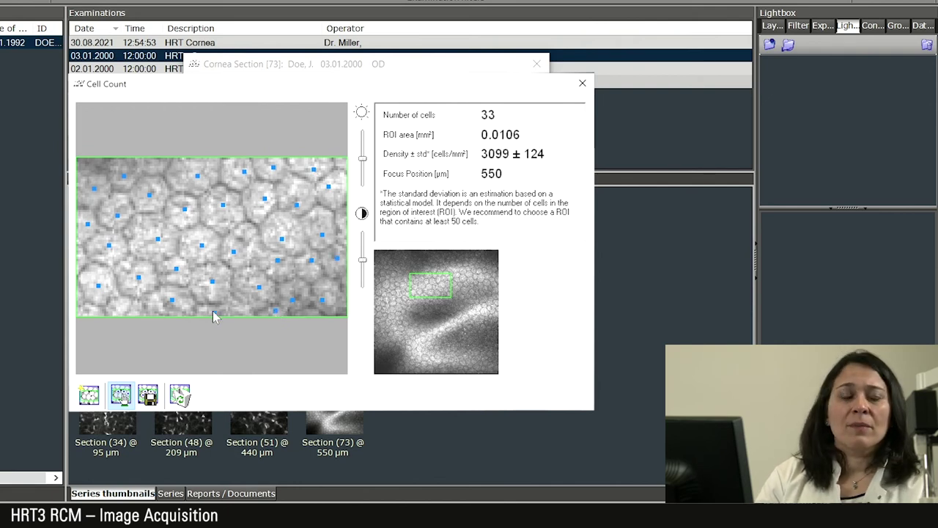
left_click(91, 314)
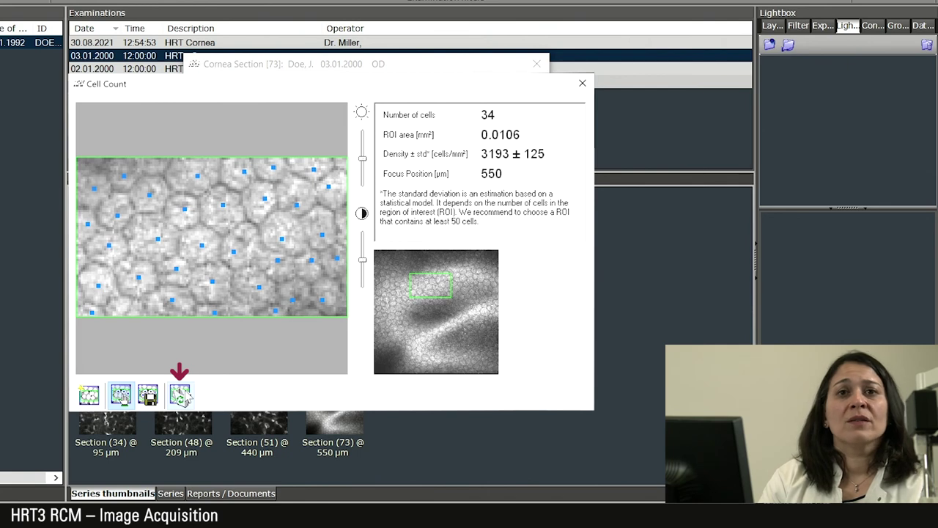
Step: Clear all 34 cell markers, resetting the count to 0 and density to 0 ± 0
left_click(184, 396)
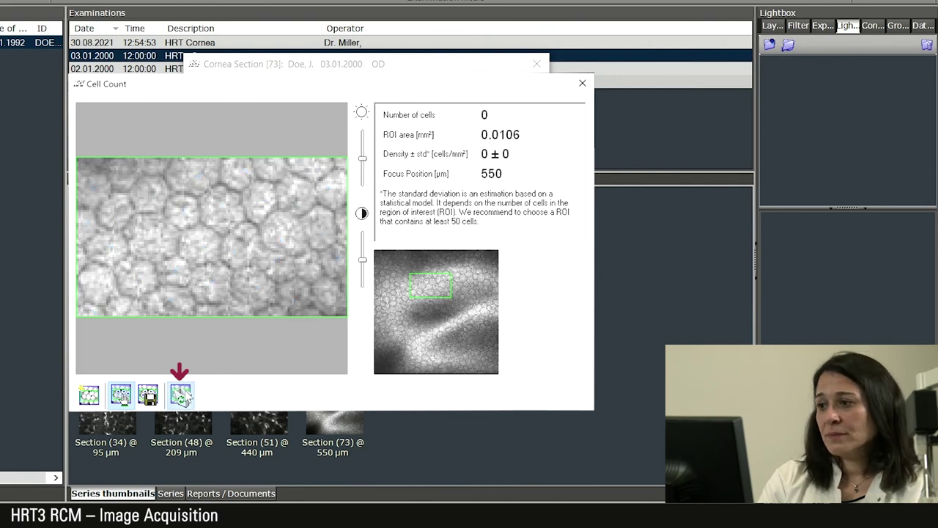